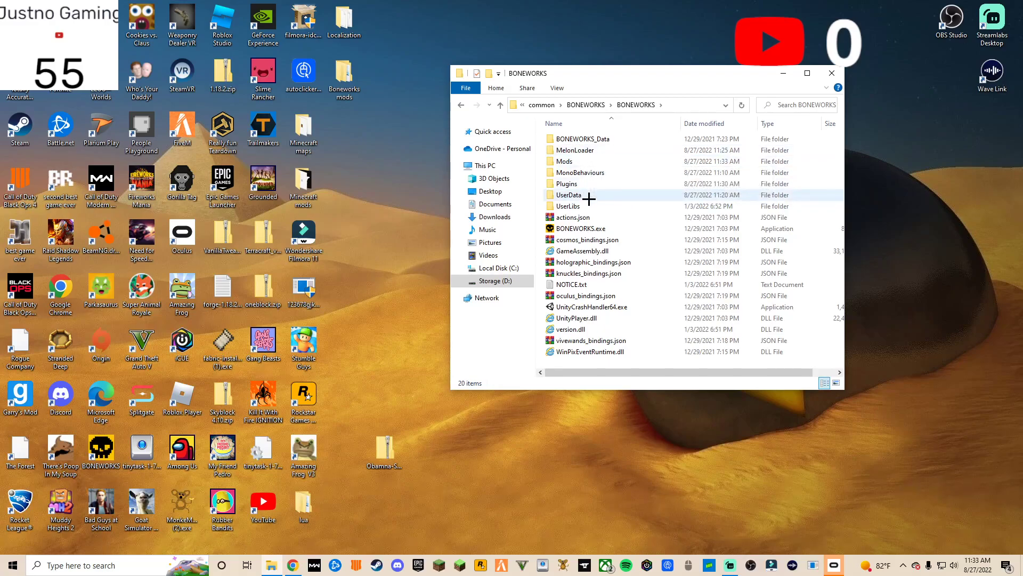
# Step: Browse UserData > CustomItems' .melon files, select zip22_funny.melon, then go back to UserData
pyautogui.doubleClick(589, 195)
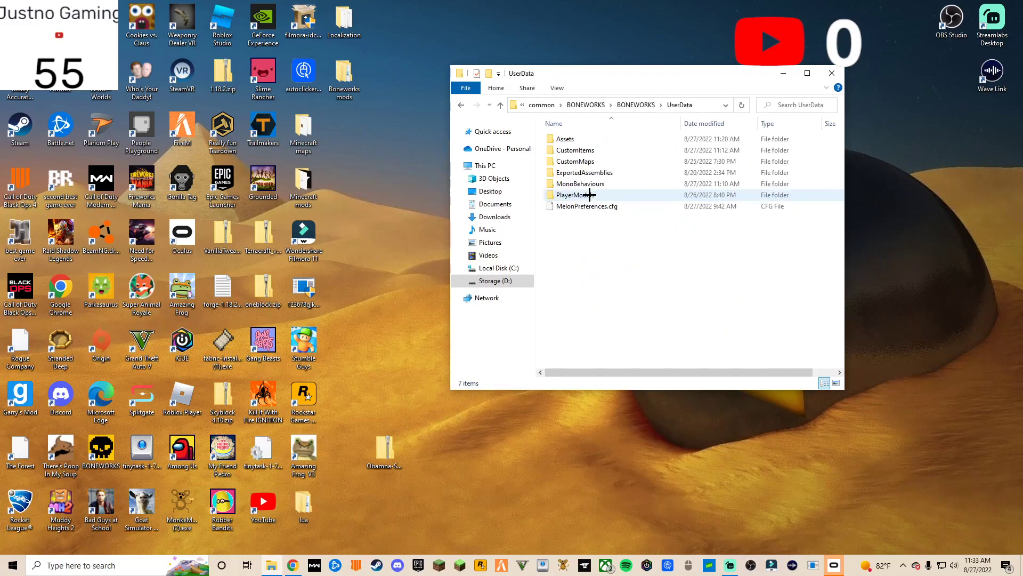
pyautogui.doubleClick(576, 150)
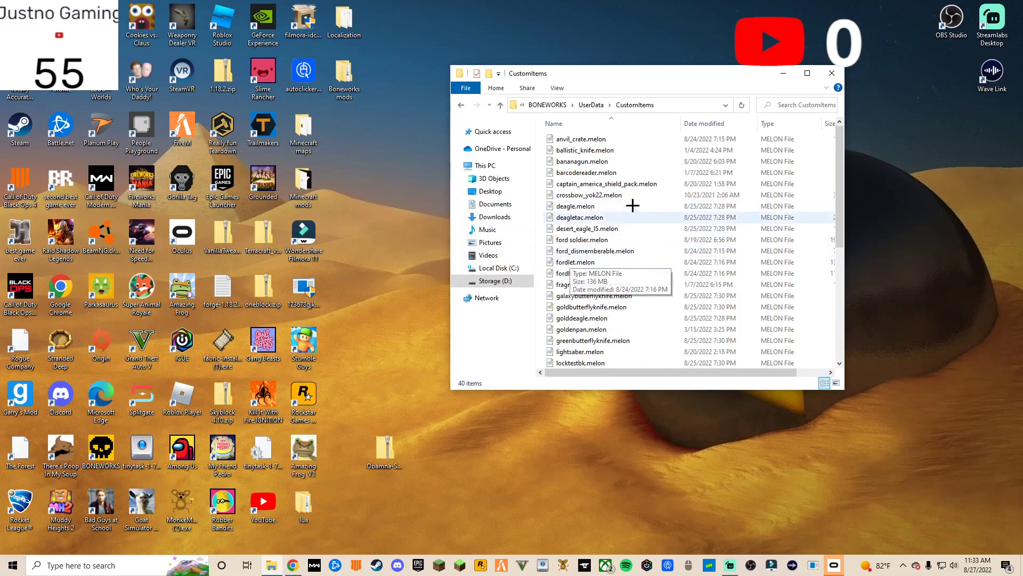
pyautogui.scroll(-7, 617, 277)
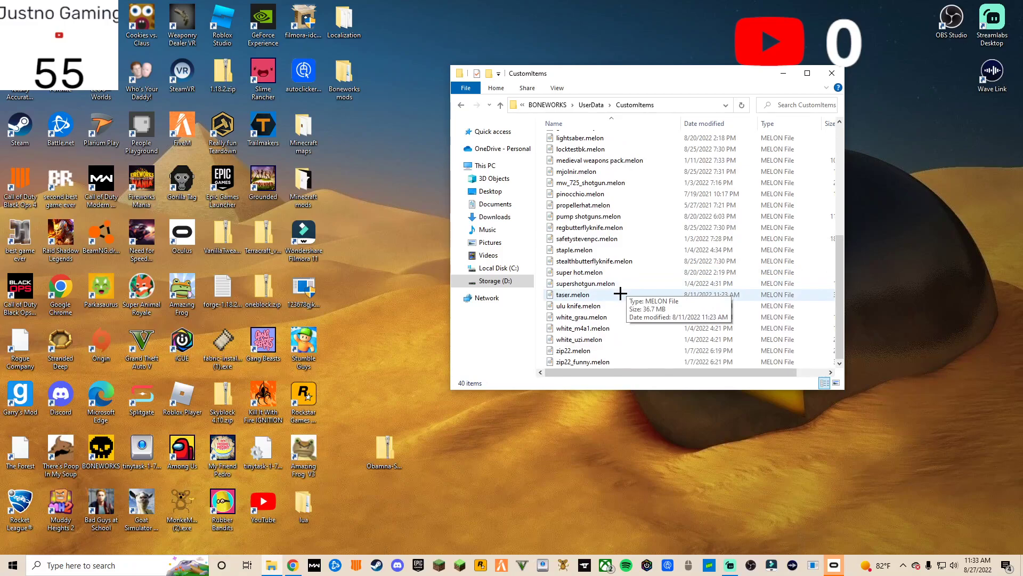
pyautogui.click(611, 362)
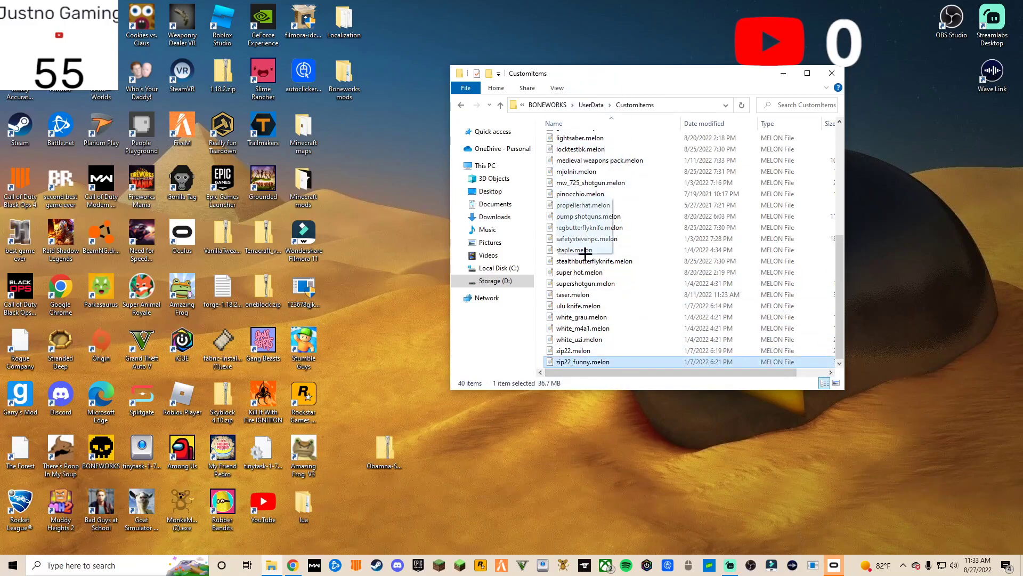
pyautogui.scroll(4, 602, 298)
pyautogui.scroll(3, 602, 275)
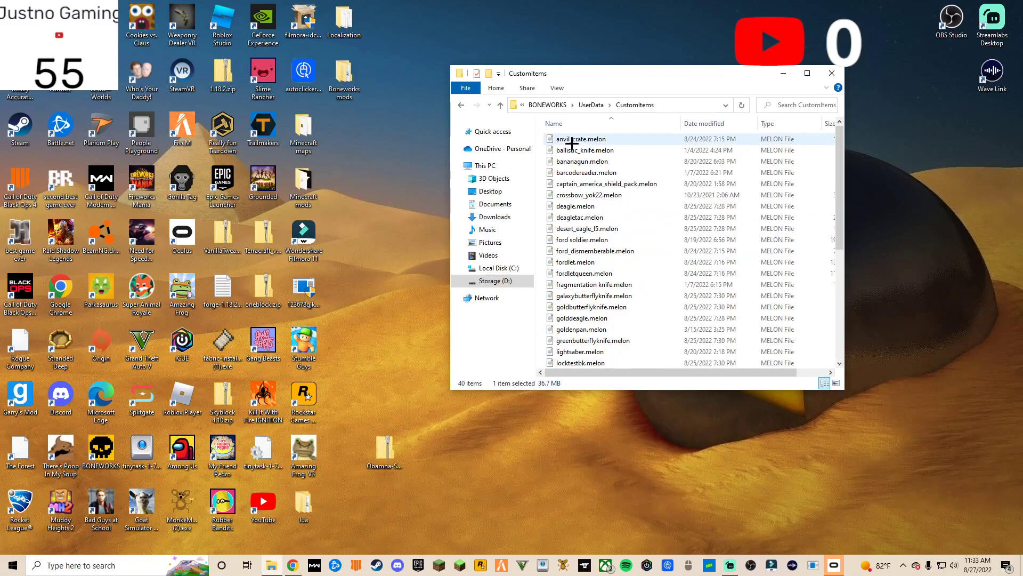
pyautogui.click(461, 105)
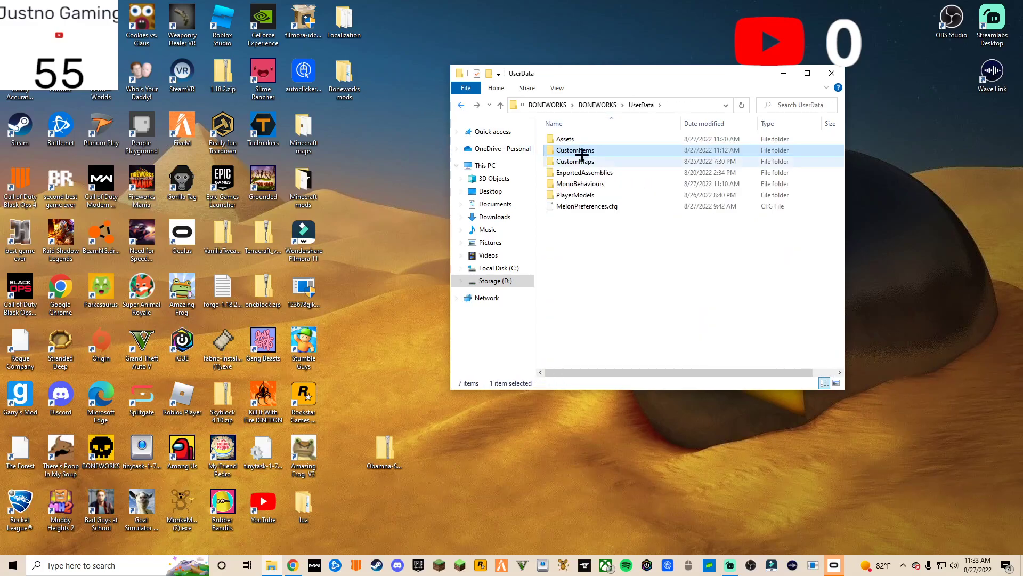
pyautogui.click(461, 105)
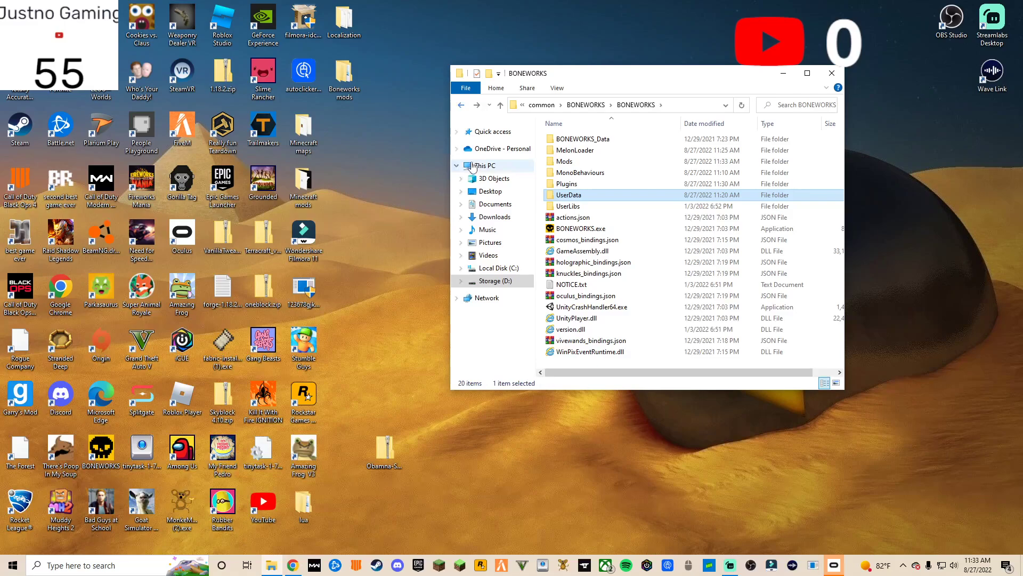
pyautogui.doubleClick(613, 196)
pyautogui.doubleClick(600, 150)
pyautogui.moveTo(613, 137); pyautogui.dragTo(523, 109)
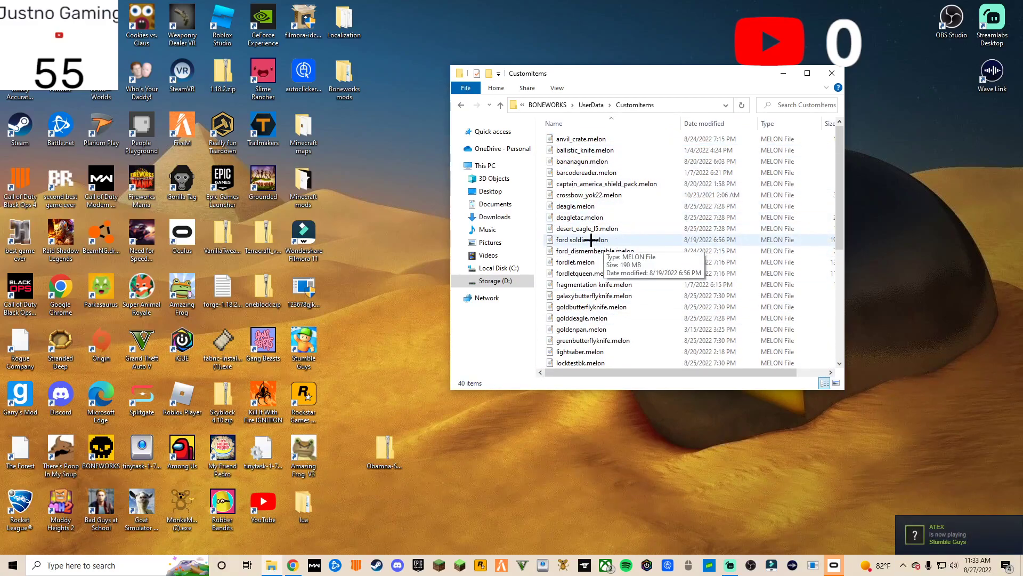
pyautogui.moveTo(587, 242)
pyautogui.mouseDown()
pyautogui.moveTo(373, 312)
pyautogui.moveTo(384, 219)
pyautogui.moveTo(595, 243)
pyautogui.mouseUp()
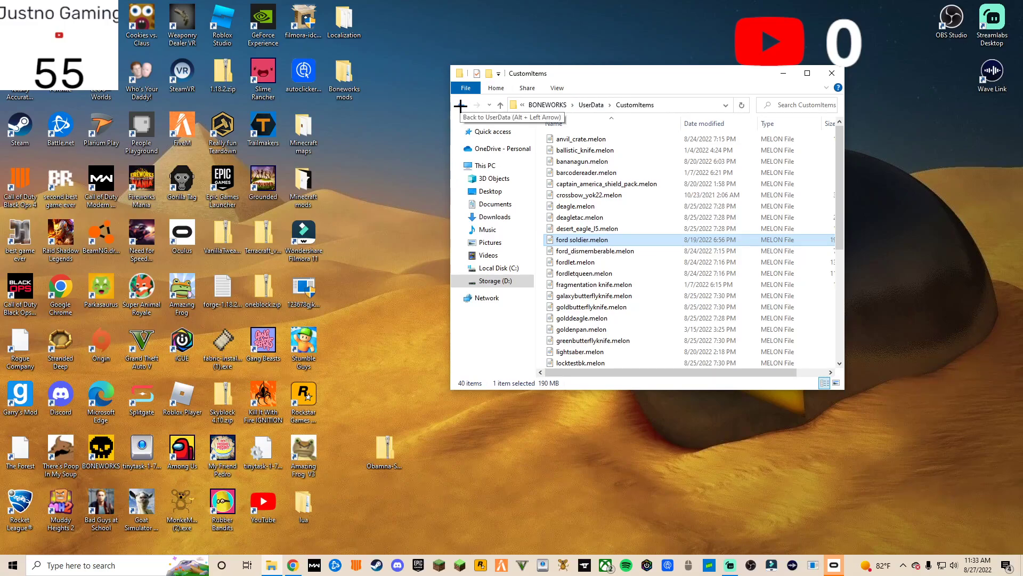
pyautogui.click(460, 104)
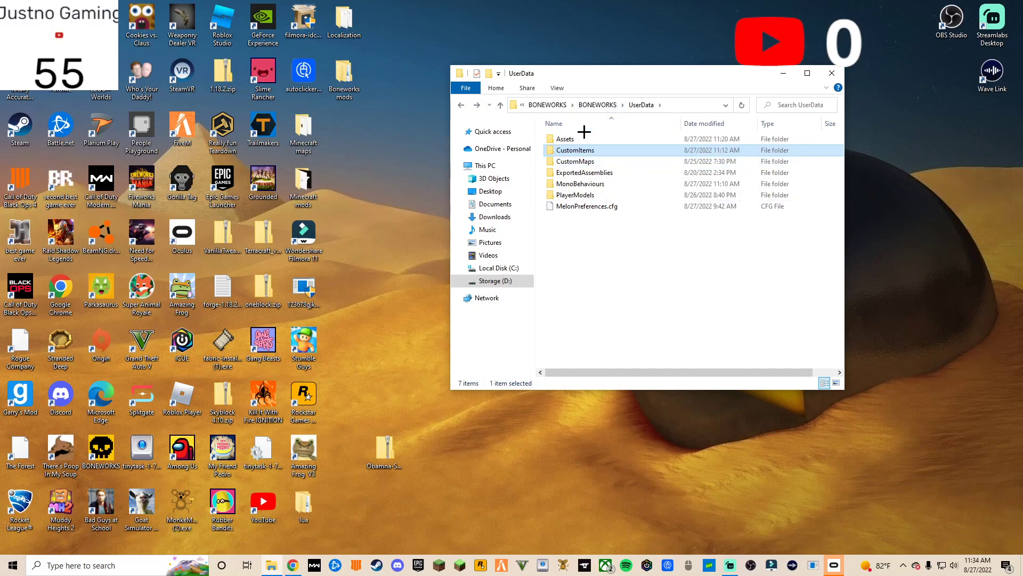
# Step: Delete both .bcm map files from the CustomMaps > Progress folder
pyautogui.doubleClick(596, 163)
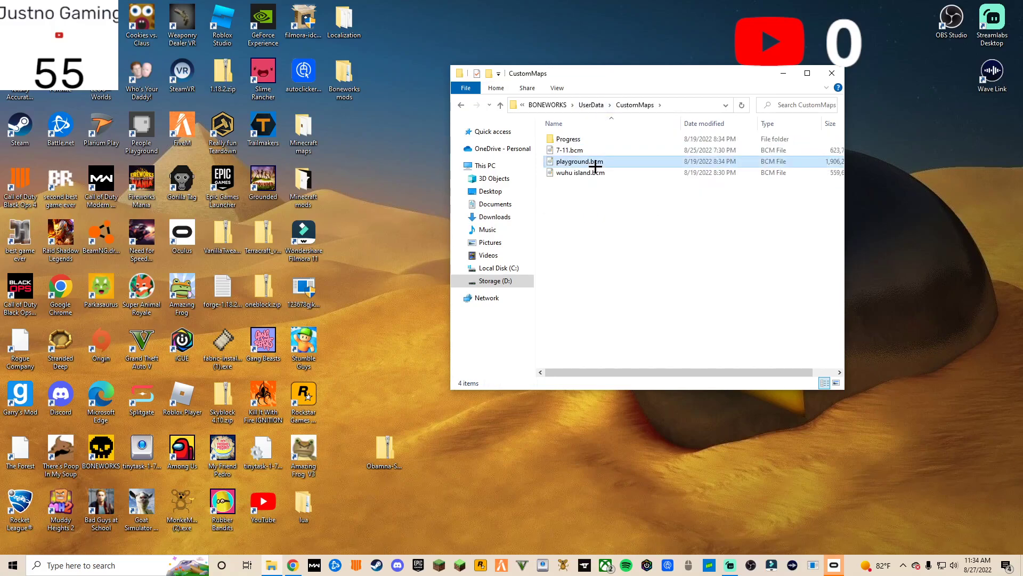
pyautogui.click(627, 219)
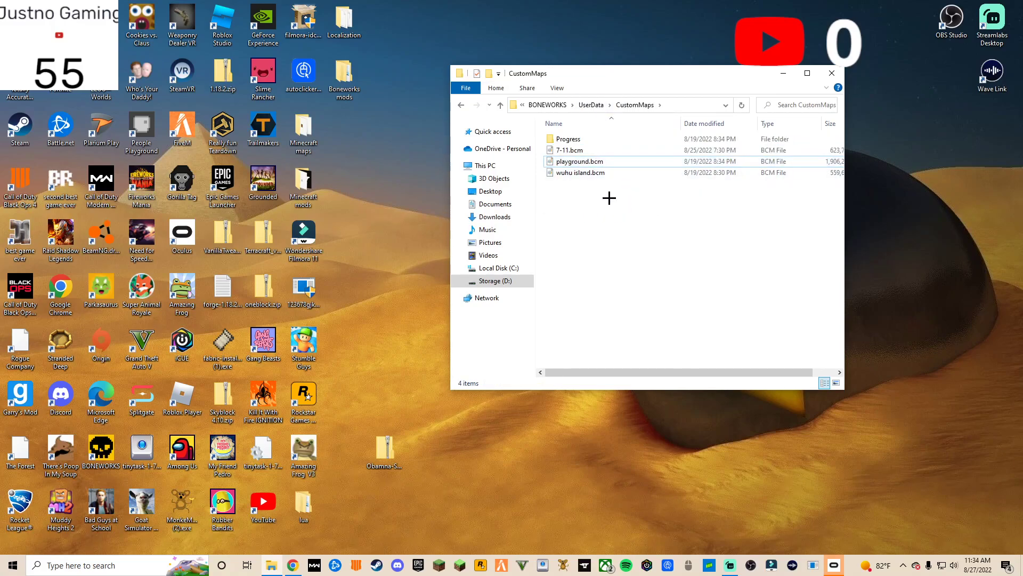
pyautogui.moveTo(606, 266); pyautogui.dragTo(572, 269)
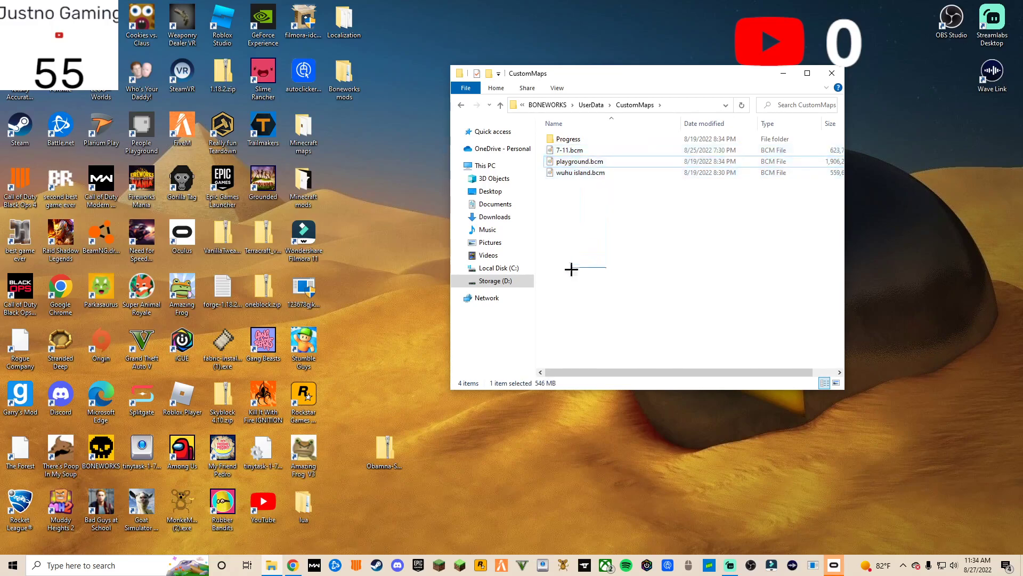
pyautogui.doubleClick(574, 139)
pyautogui.moveTo(596, 236); pyautogui.dragTo(579, 139)
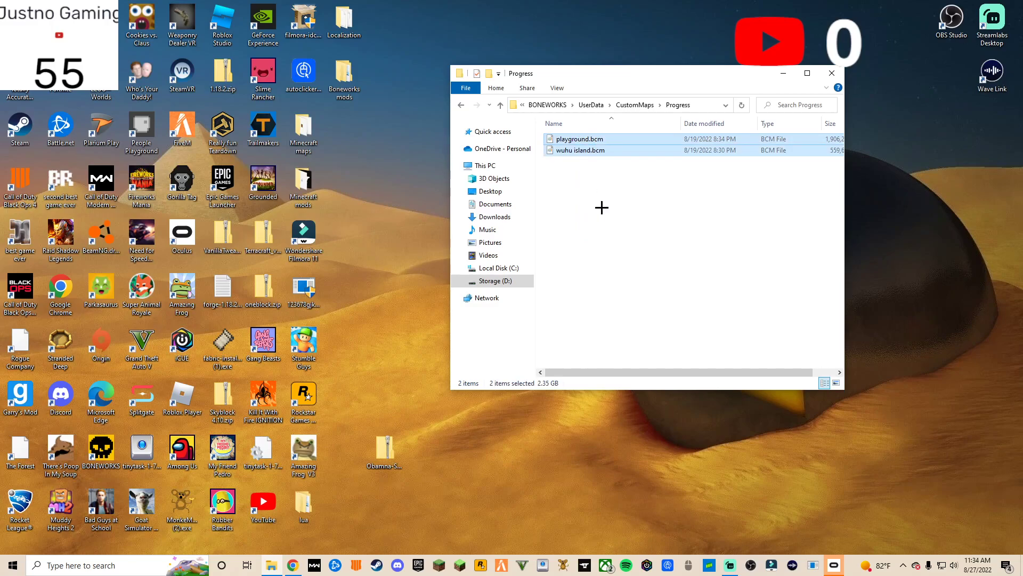
pyautogui.press('Delete')
# Step: Return through CustomMaps, selecting playground.bcm and wuhu island.bcm, back to UserData
pyautogui.click(467, 108)
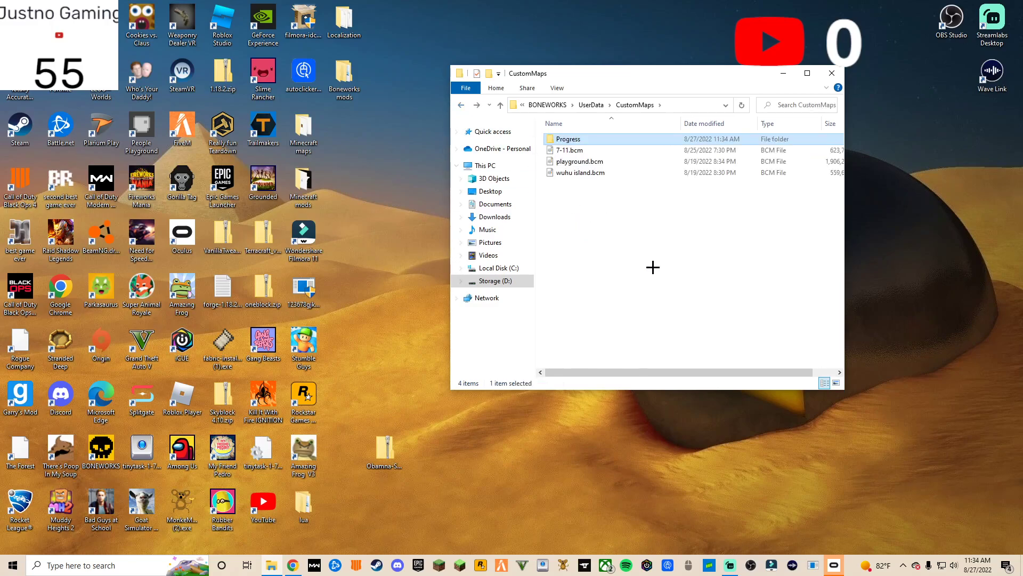
pyautogui.moveTo(593, 254); pyautogui.dragTo(599, 287)
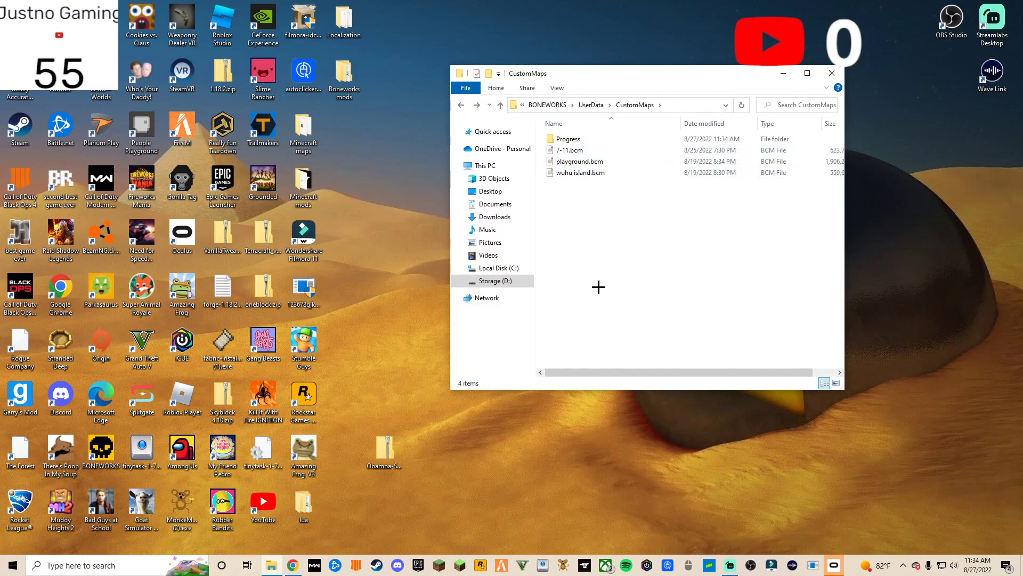
pyautogui.click(458, 106)
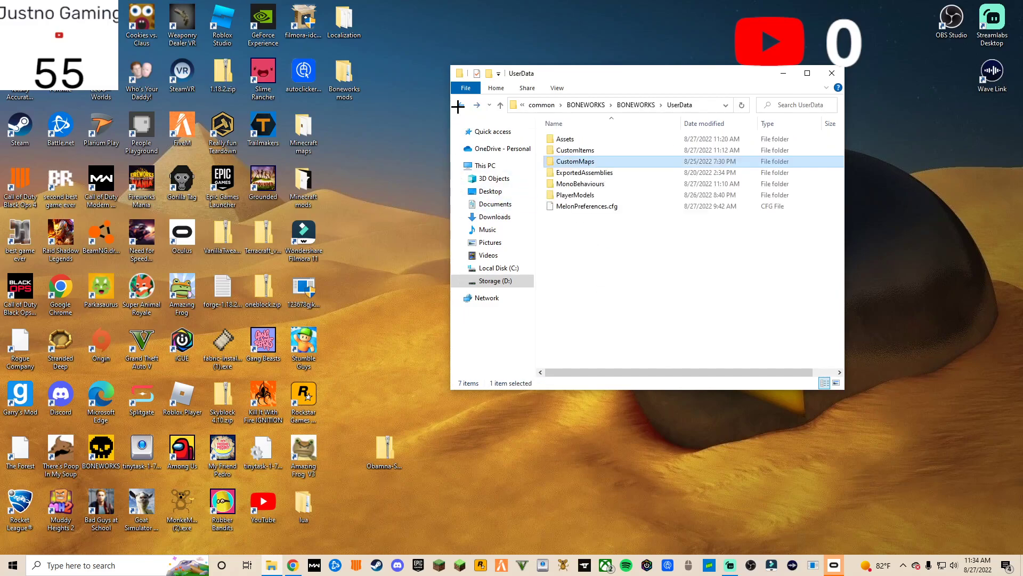
# Step: Glance at CustomMaps, then open PlayerModels and select several of its nine .body files
pyautogui.doubleClick(599, 161)
pyautogui.moveTo(687, 288); pyautogui.dragTo(529, 198)
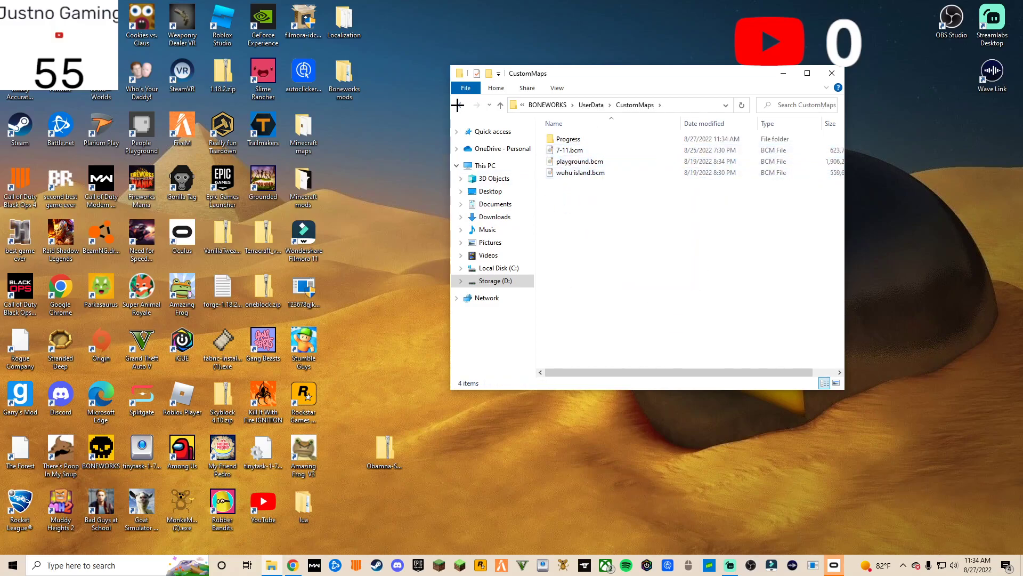
pyautogui.click(458, 105)
pyautogui.doubleClick(615, 194)
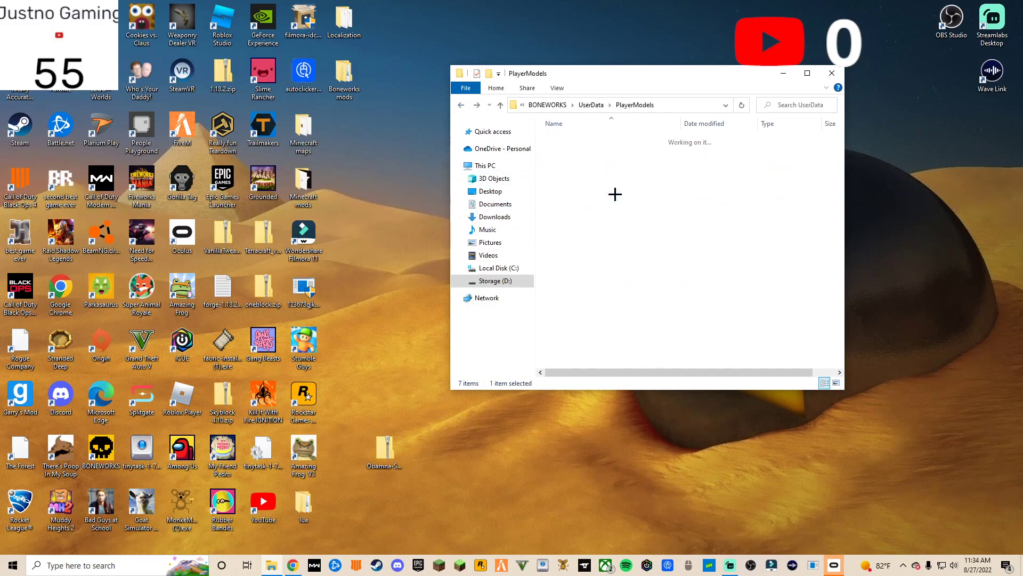
pyautogui.moveTo(644, 308); pyautogui.dragTo(645, 345)
pyautogui.moveTo(678, 288); pyautogui.dragTo(656, 282)
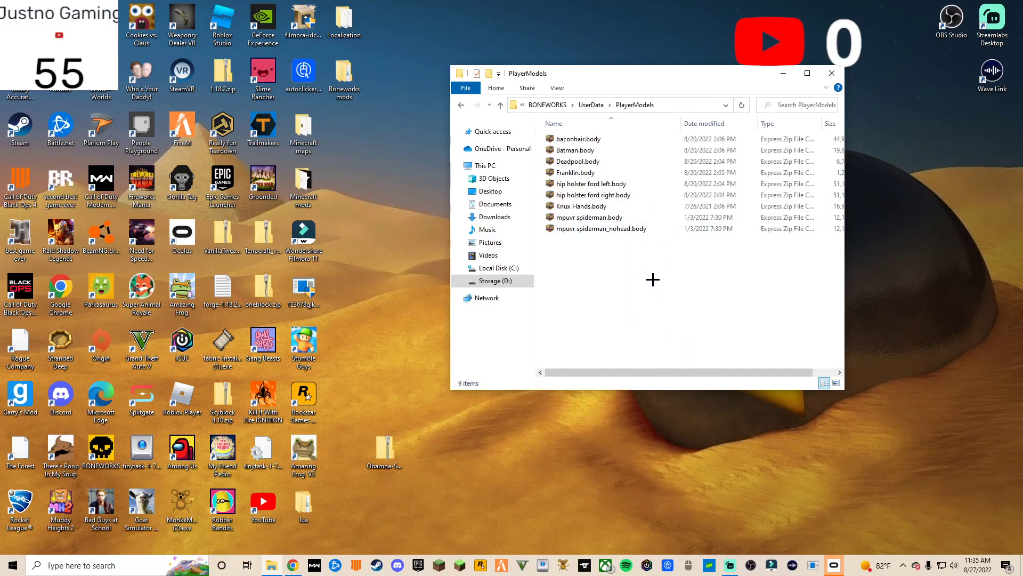
pyautogui.moveTo(621, 249); pyautogui.dragTo(636, 278)
# Step: Bring Streamlabs Desktop up full screen and reposition the YouTube subscriber counter in the preview
pyautogui.click(730, 566)
pyautogui.moveTo(671, 369); pyautogui.dragTo(730, 61)
pyautogui.moveTo(866, 87); pyautogui.dragTo(885, 94)
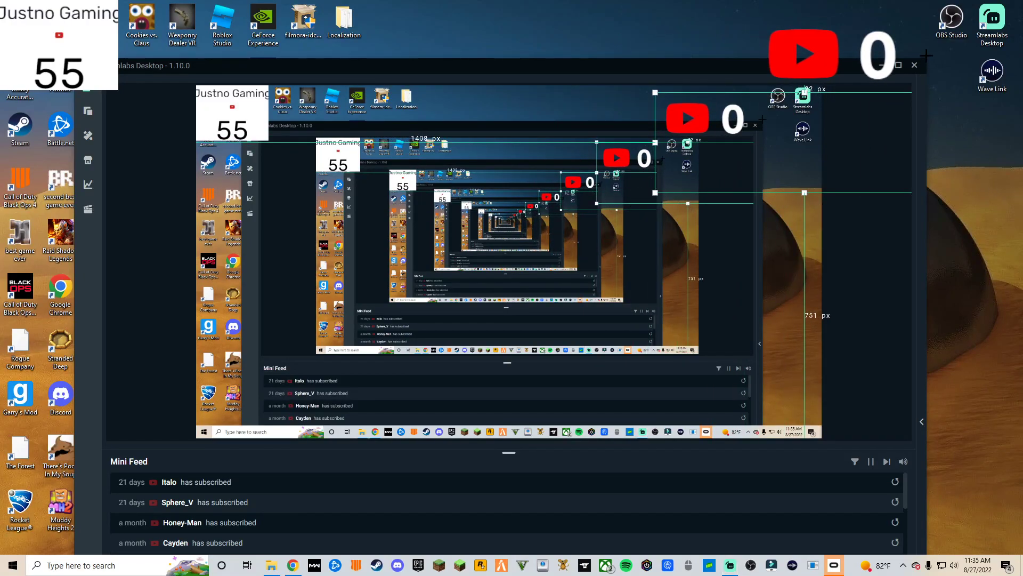
# Step: Resize and minimize Streamlabs, move Explorer up-left, and go back from PlayerModels to UserData
pyautogui.moveTo(926, 59); pyautogui.dragTo(701, 84)
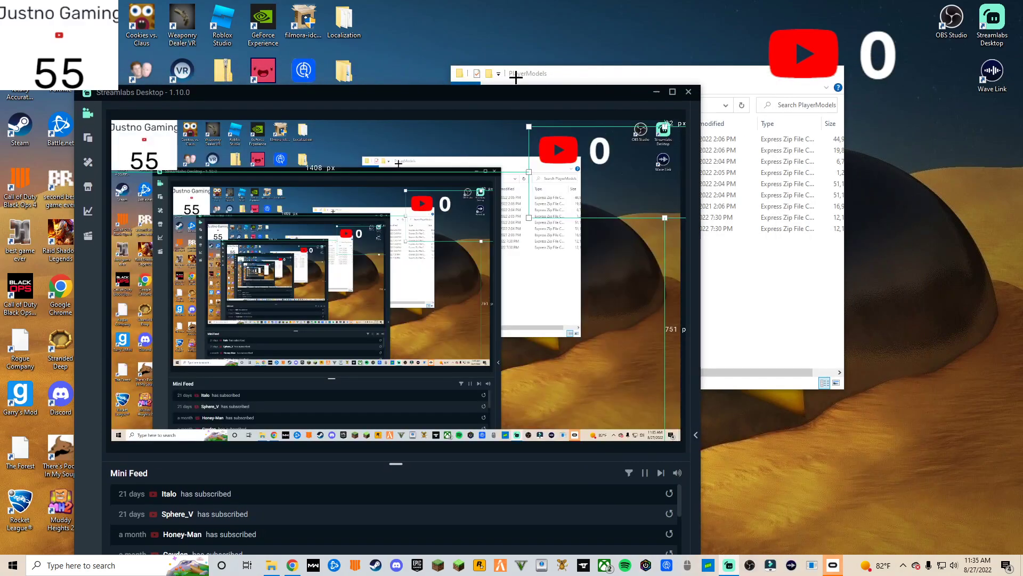
pyautogui.moveTo(518, 90); pyautogui.dragTo(467, 33)
pyautogui.moveTo(596, 5); pyautogui.dragTo(623, 187)
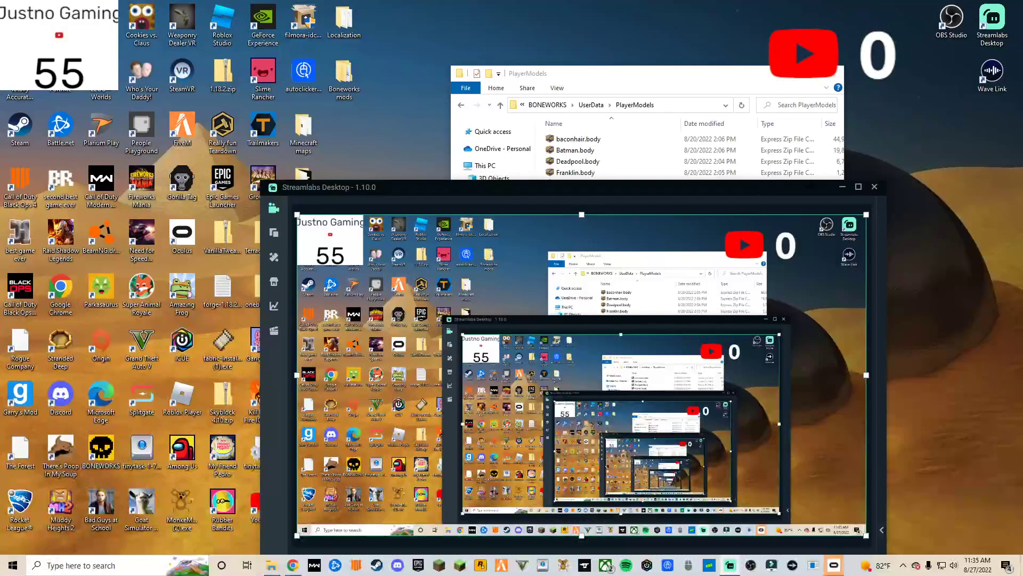
pyautogui.click(841, 188)
pyautogui.moveTo(616, 77); pyautogui.dragTo(579, 68)
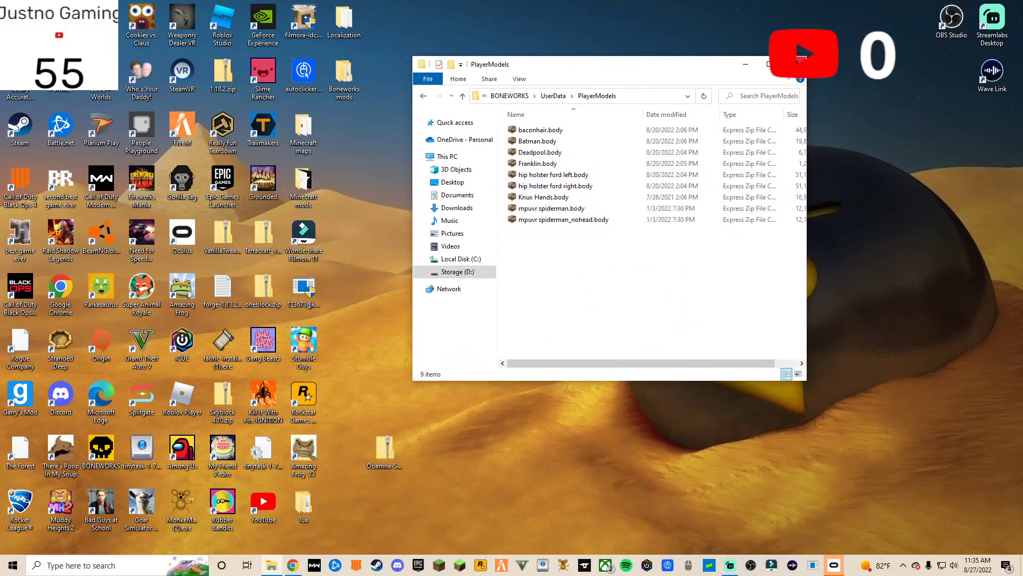
pyautogui.click(423, 96)
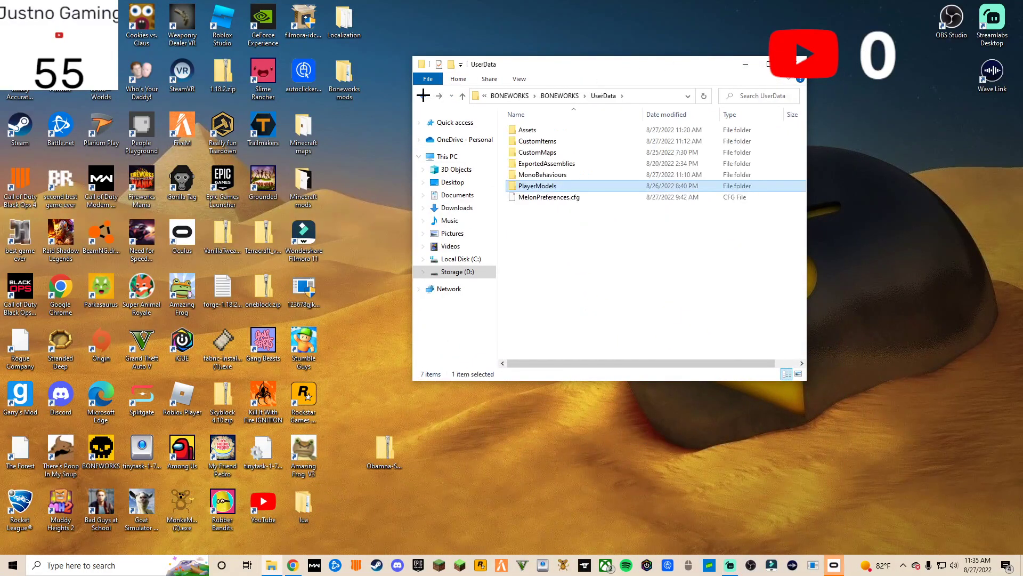
# Step: Browse the BONEWORKS game folder's UserLibs and MelonLoader folders, returning to BONEWORKS
pyautogui.click(462, 96)
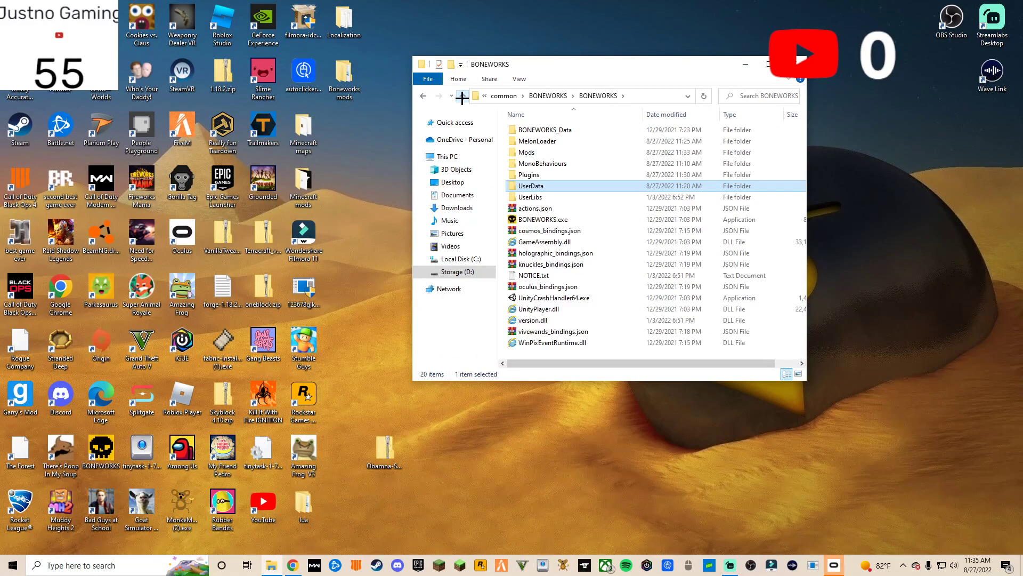
pyautogui.doubleClick(543, 197)
pyautogui.click(423, 92)
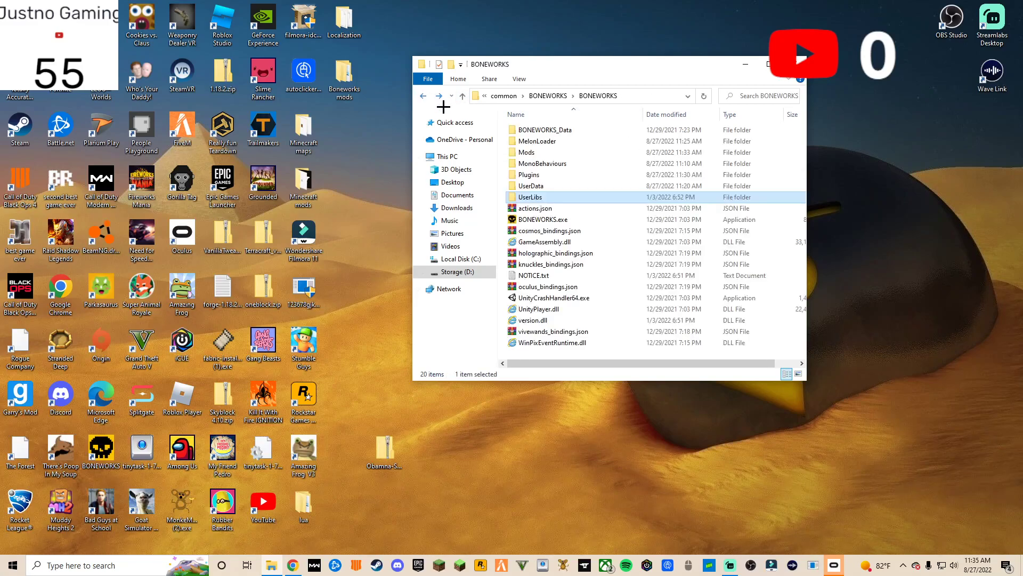
pyautogui.doubleClick(520, 140)
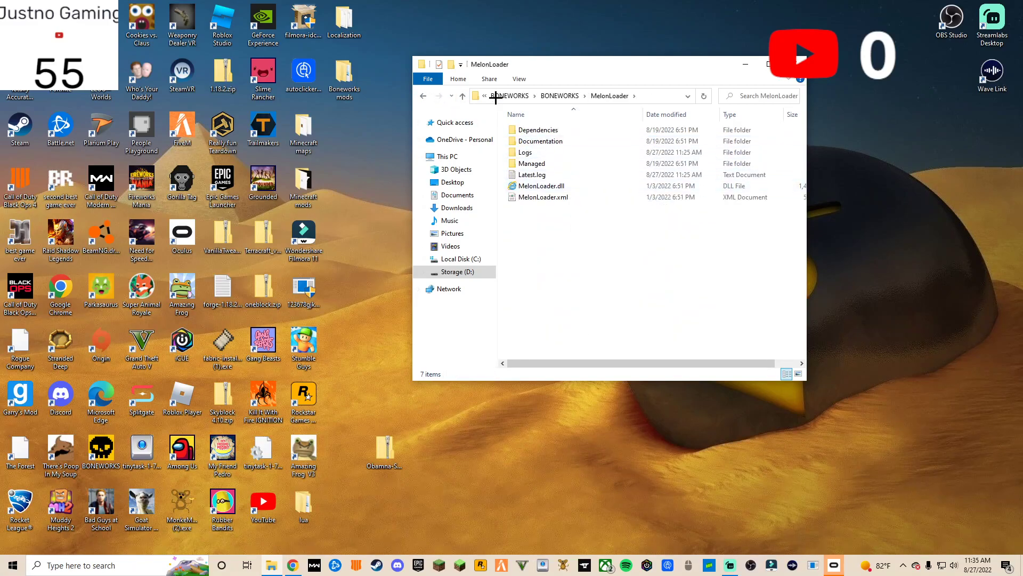
pyautogui.click(423, 96)
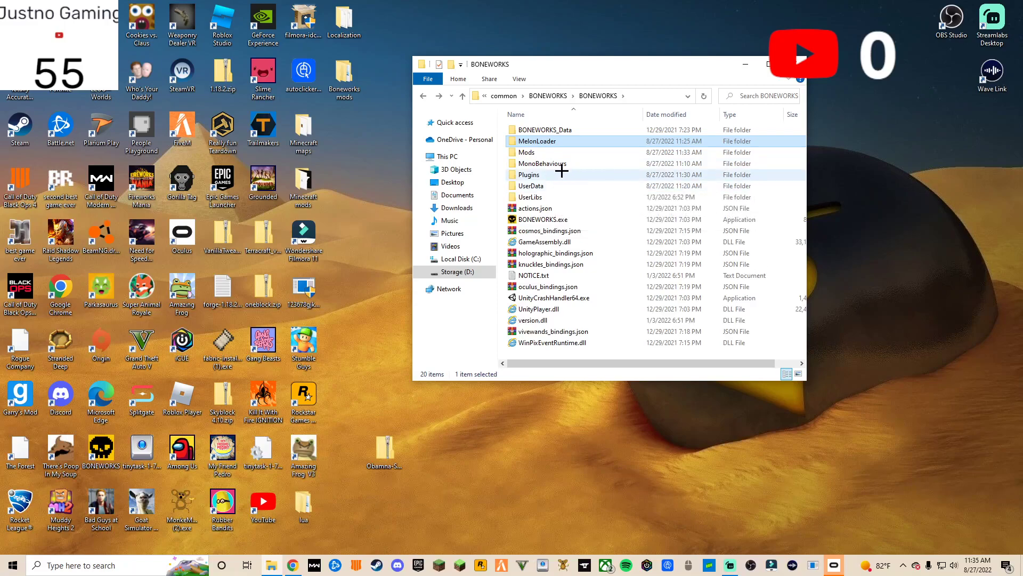
# Step: Drag Obamna-SuperStrength-1.2.1.zip from the desktop into the Mods folder, then close Explorer
pyautogui.click(391, 452)
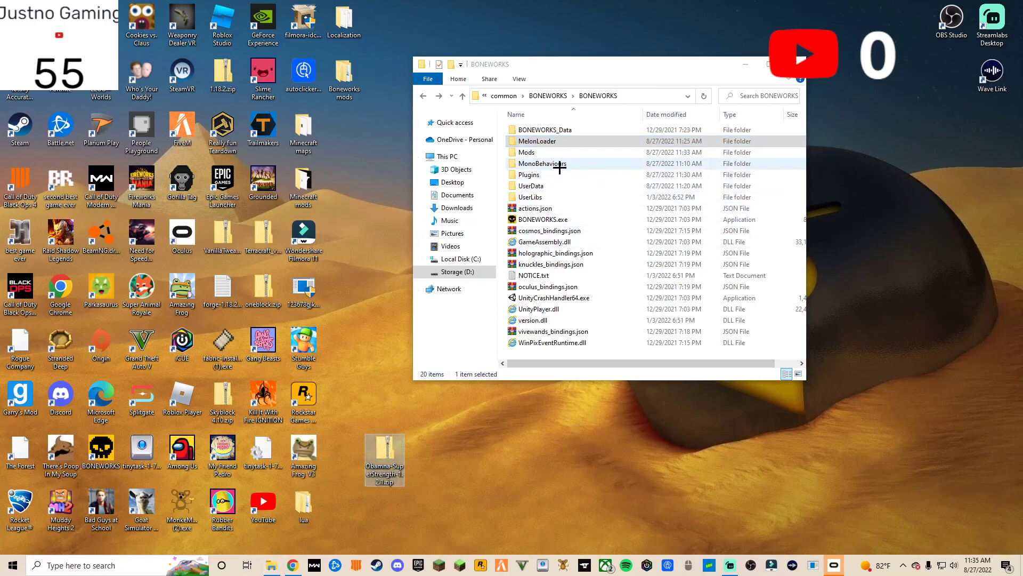
pyautogui.doubleClick(547, 153)
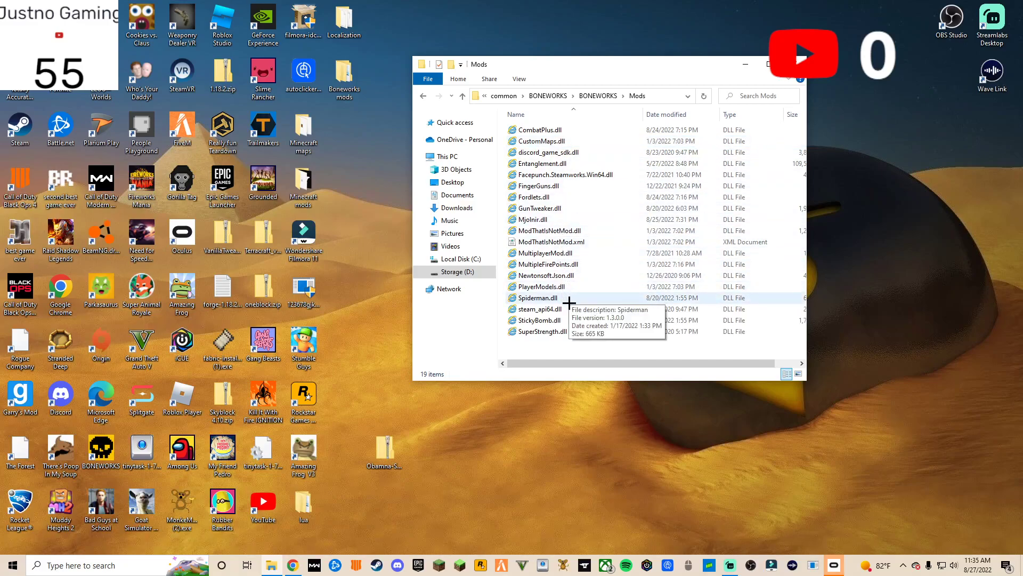
pyautogui.click(386, 456)
pyautogui.moveTo(386, 455); pyautogui.dragTo(689, 119)
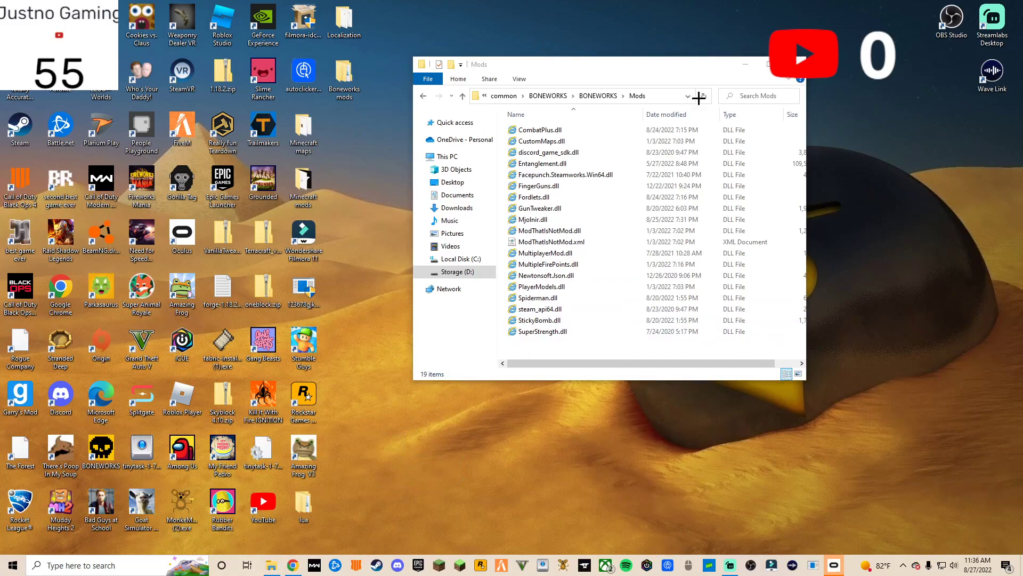
pyautogui.click(766, 64)
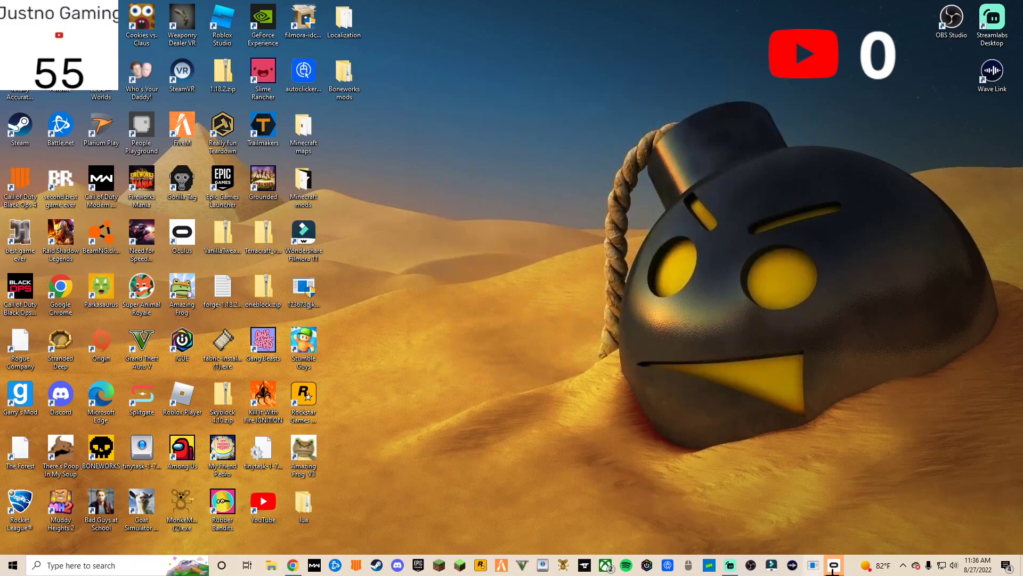
# Step: In Streamlabs, stretch the window full height, leave the VR scene active, then minimize it
pyautogui.click(729, 566)
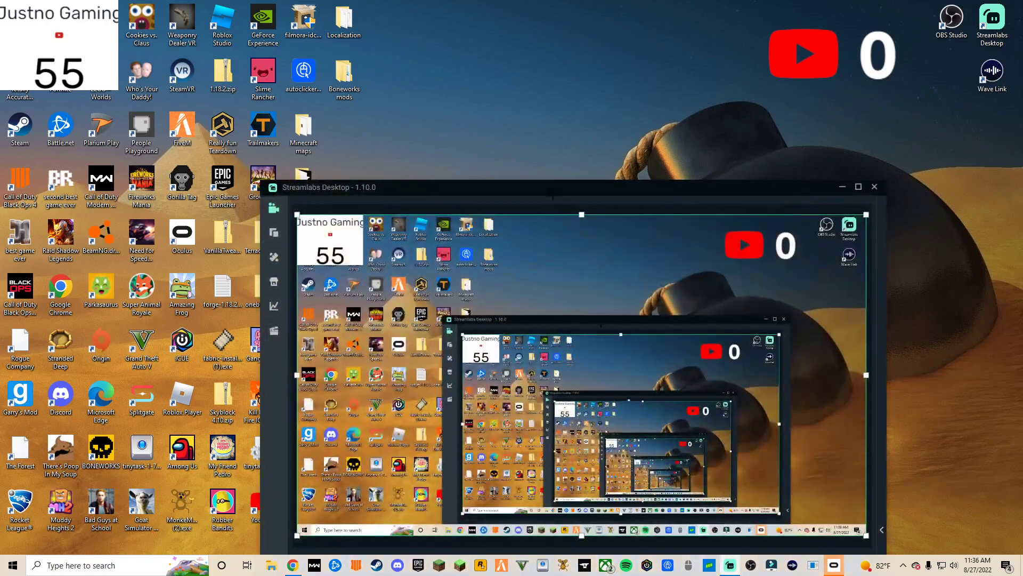
pyautogui.moveTo(568, 183); pyautogui.dragTo(568, 0)
pyautogui.click(360, 425)
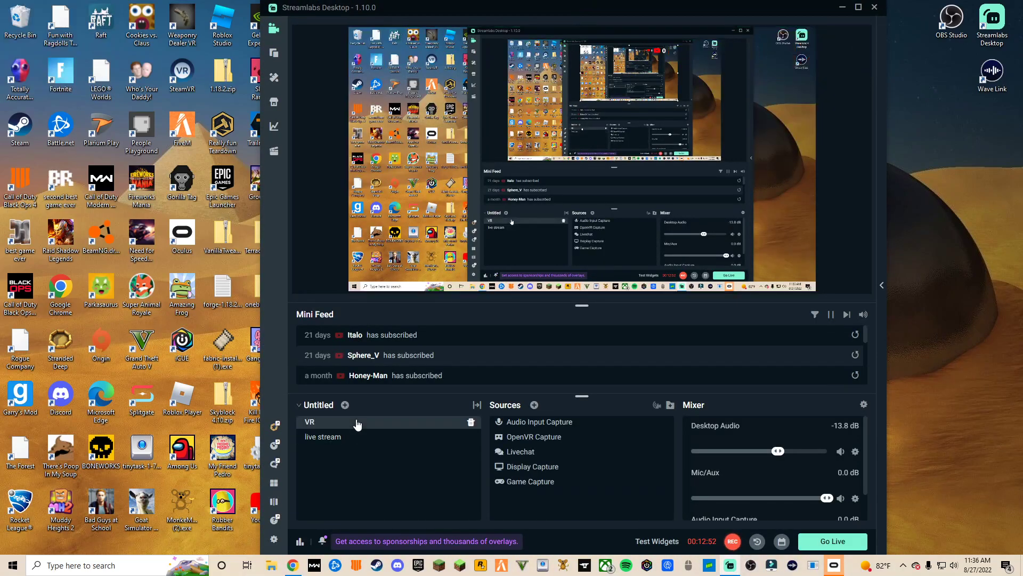
pyautogui.click(362, 437)
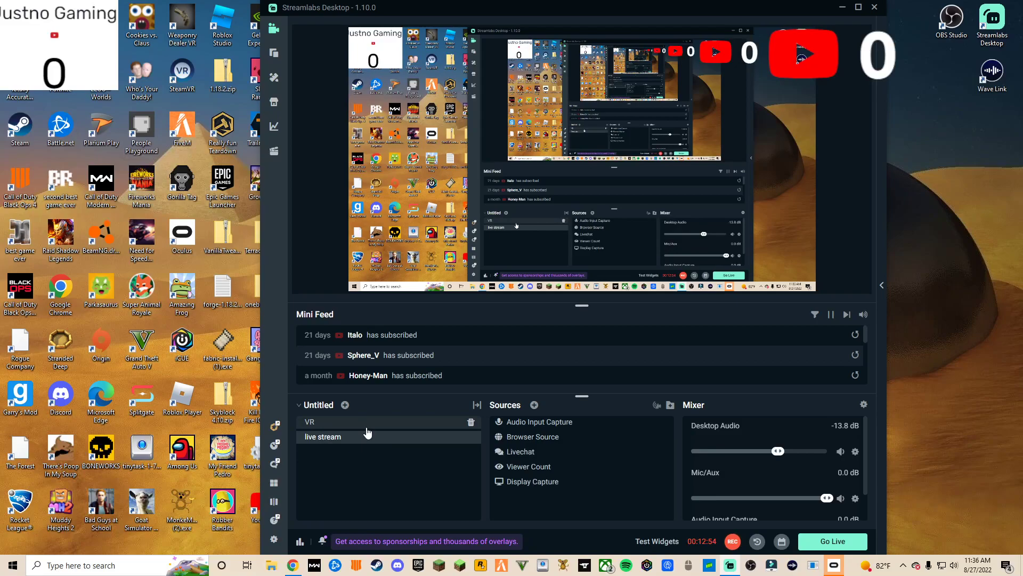
pyautogui.click(367, 426)
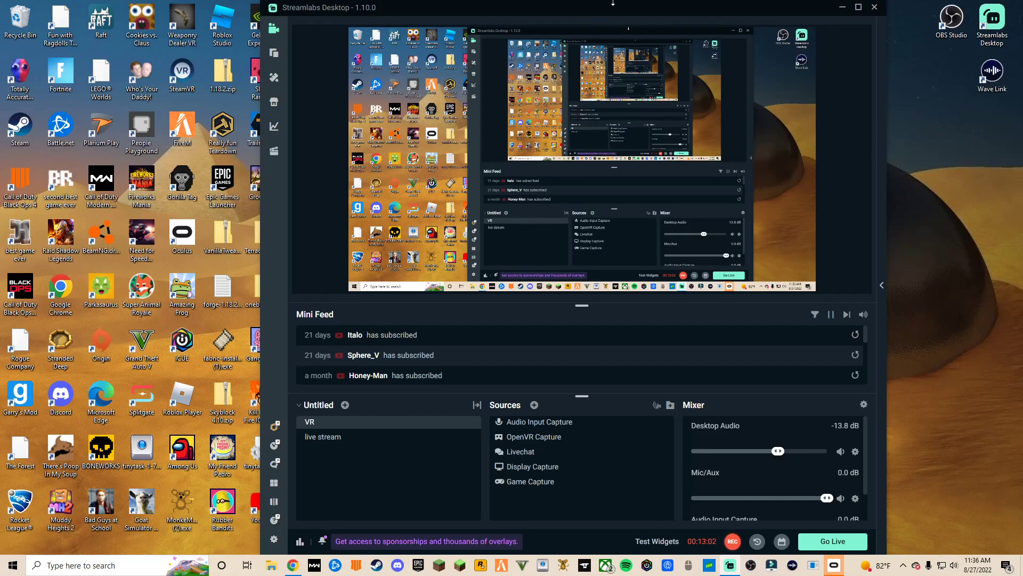
pyautogui.click(842, 8)
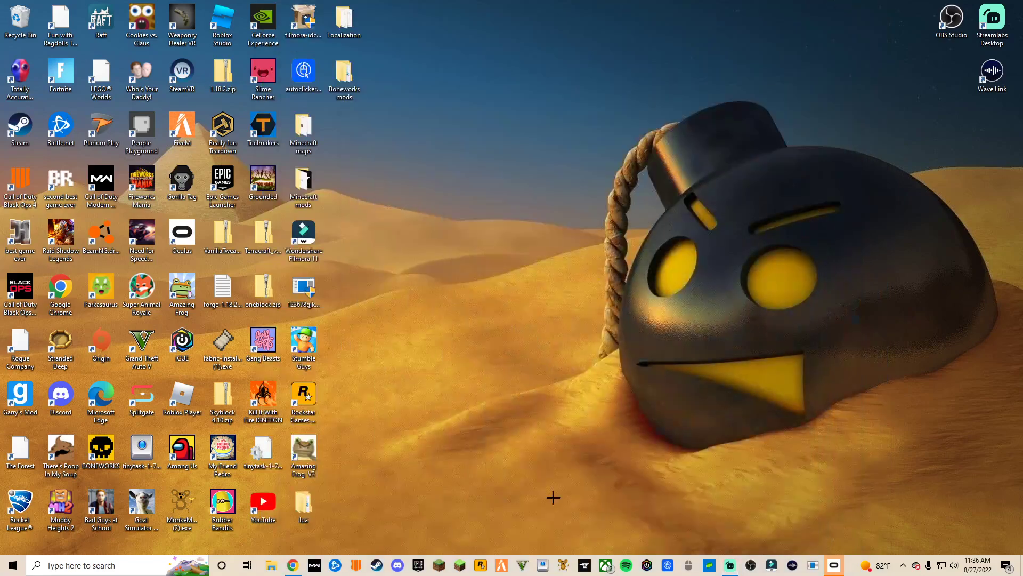
# Step: Bring up Steam's BONEWORKS library page, then the Oculus app moved up-left
pyautogui.click(376, 565)
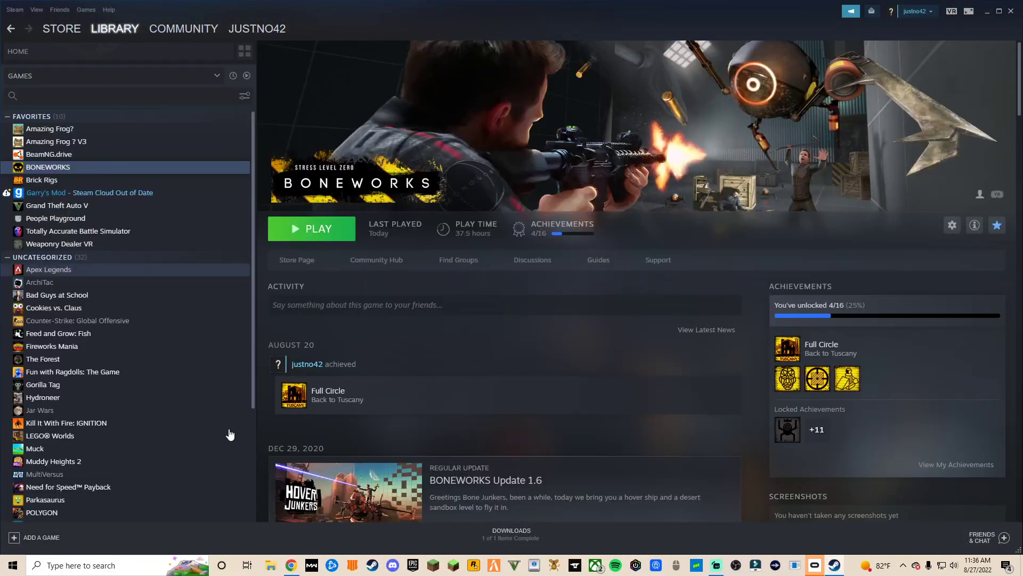
pyautogui.click(815, 565)
pyautogui.moveTo(675, 42); pyautogui.dragTo(619, 1)
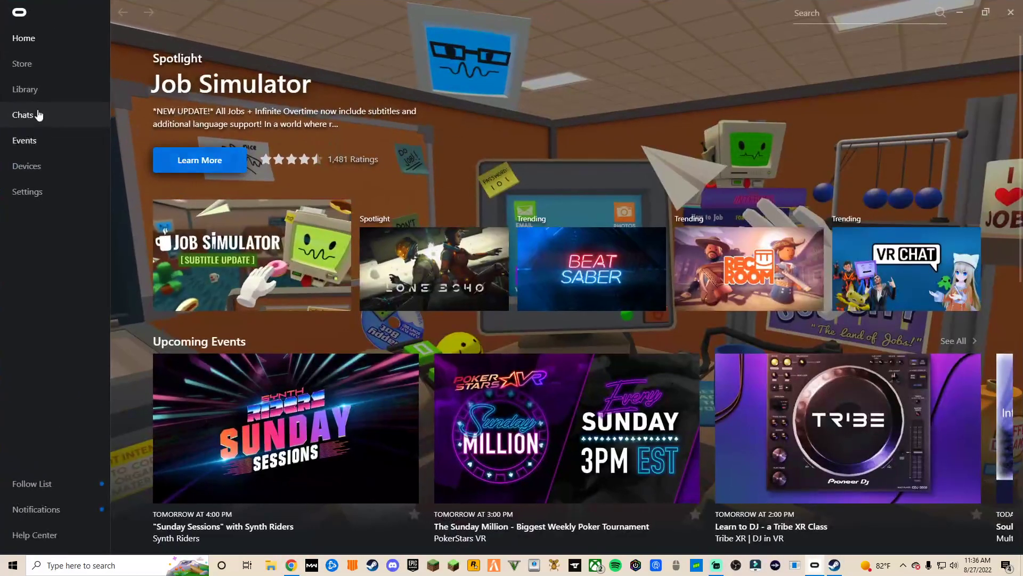
# Step: Check the Oculus Library, then switch to the Oculus Store
pyautogui.click(34, 90)
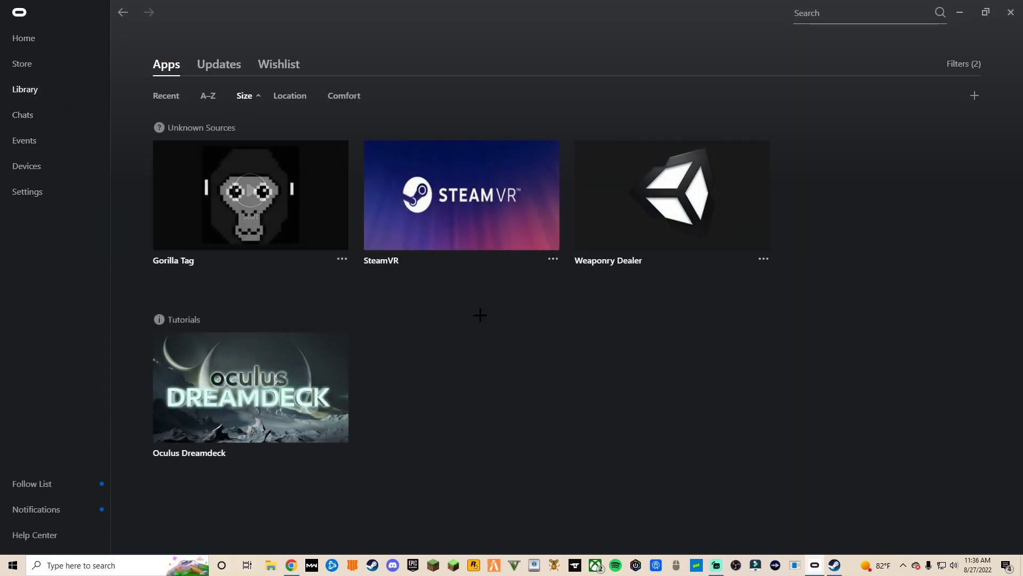
pyautogui.click(43, 73)
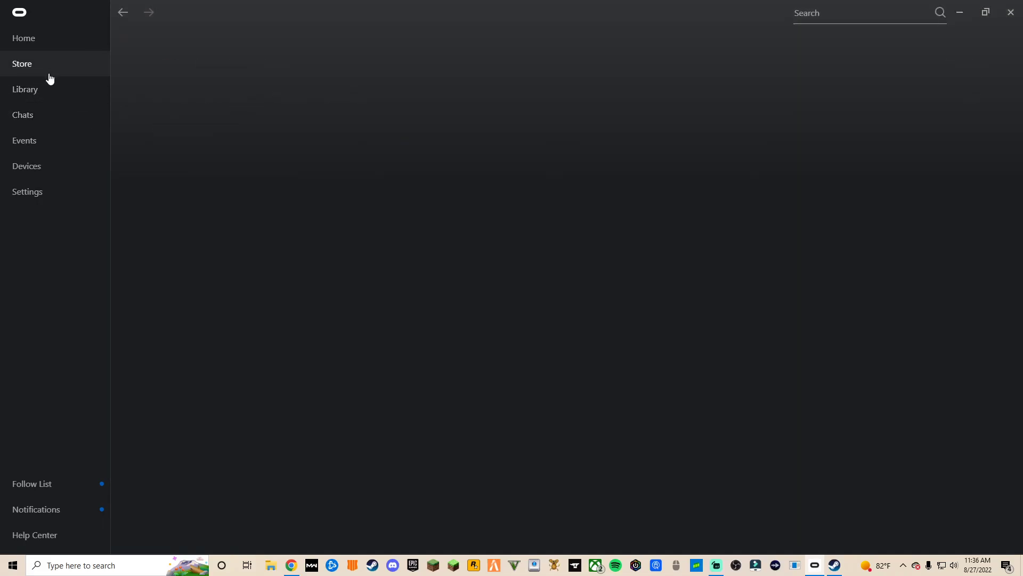
pyautogui.scroll(-6, 567, 503)
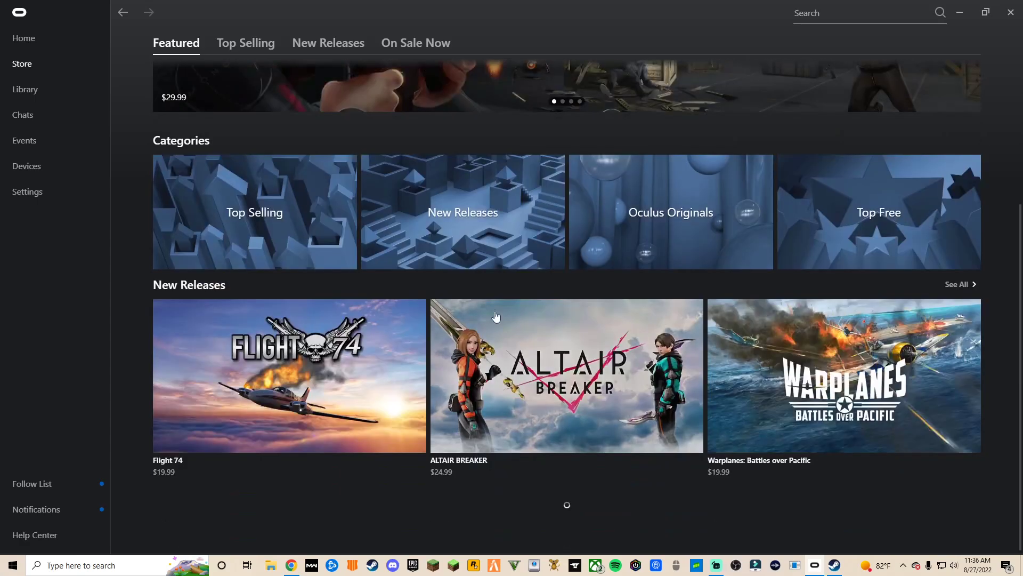
pyautogui.scroll(6, 613, 210)
# Step: Open the BONEWORKS store page ($29.99, Rift and Rift S) and scroll through it
pyautogui.click(611, 205)
pyautogui.scroll(-3, 446, 286)
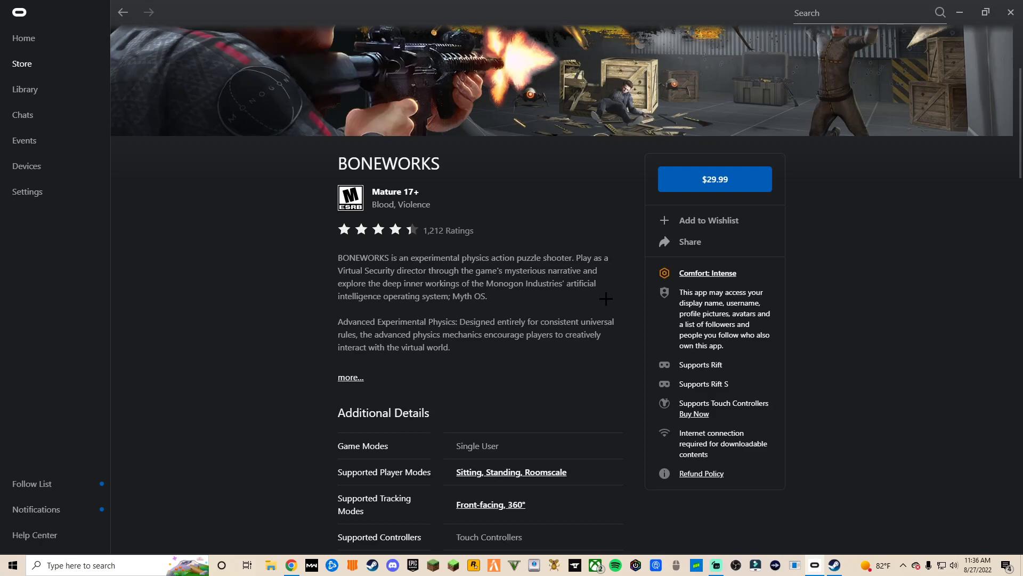
pyautogui.scroll(-3, 595, 291)
pyautogui.scroll(6, 587, 279)
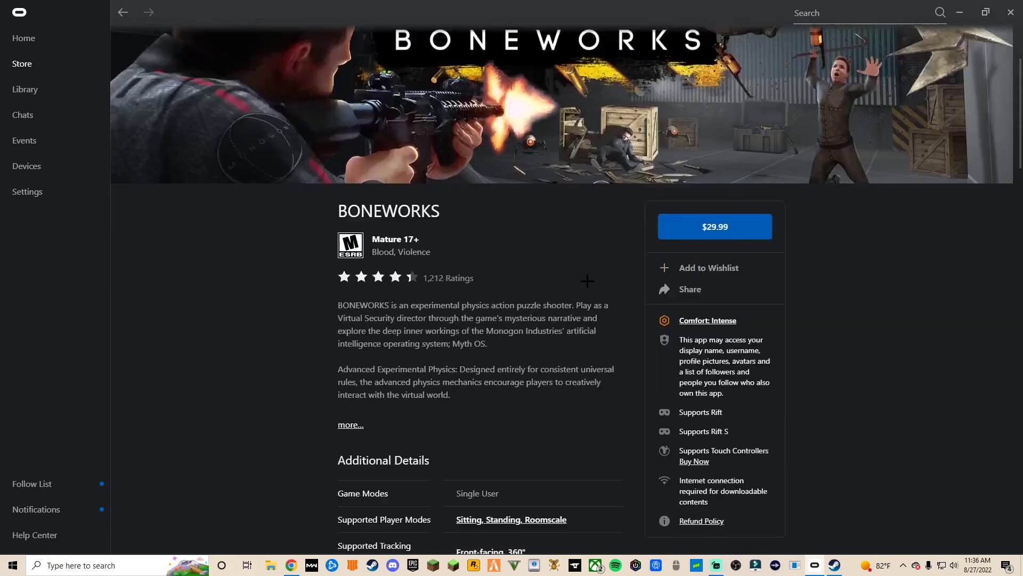